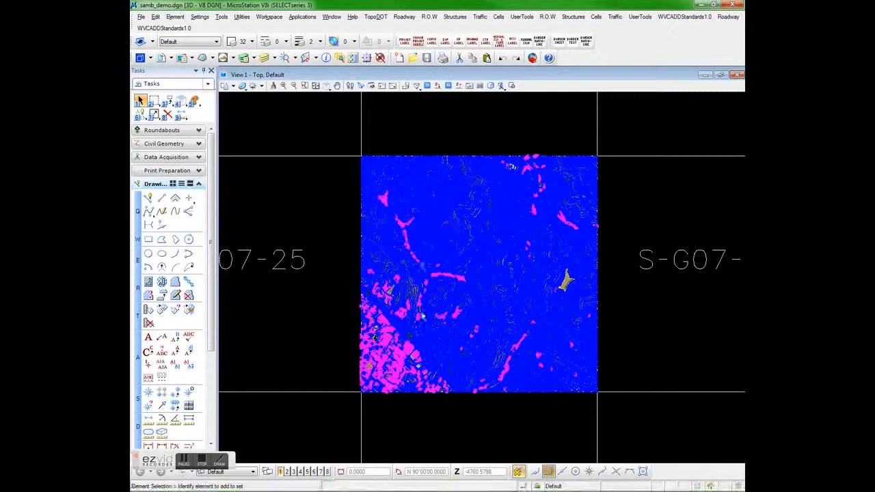
- Examine the blue contour linework and magenta spot points across the mapping tile, both overall and close up
middle_click_drag(505, 264, 499, 248)
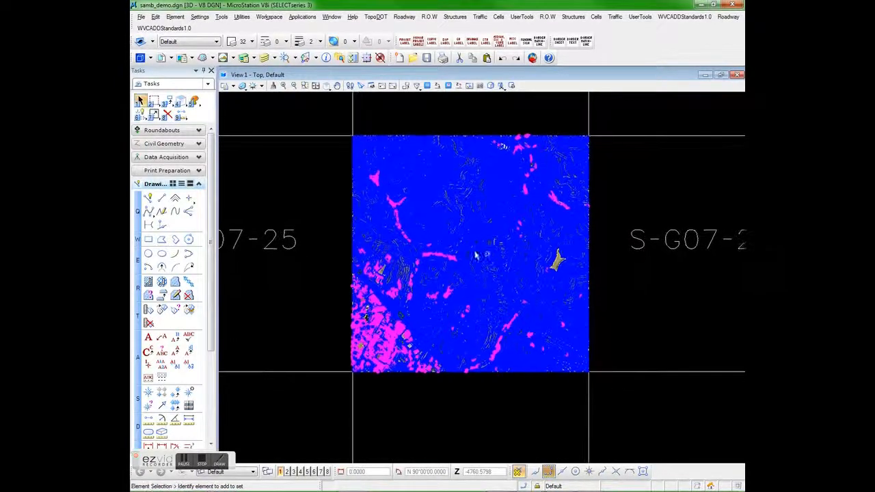
scroll(479, 260, "up", 5)
middle_click_drag(413, 272, 465, 257)
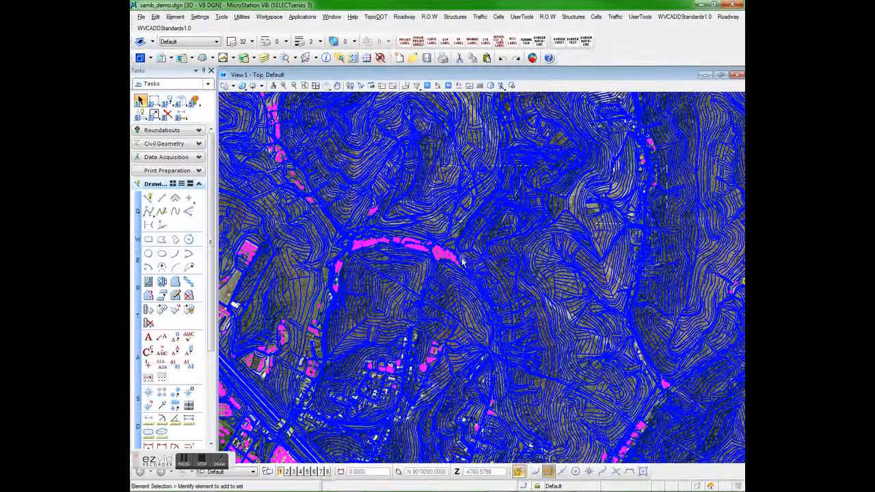
scroll(464, 255, "up", 4)
scroll(461, 250, "up", 3)
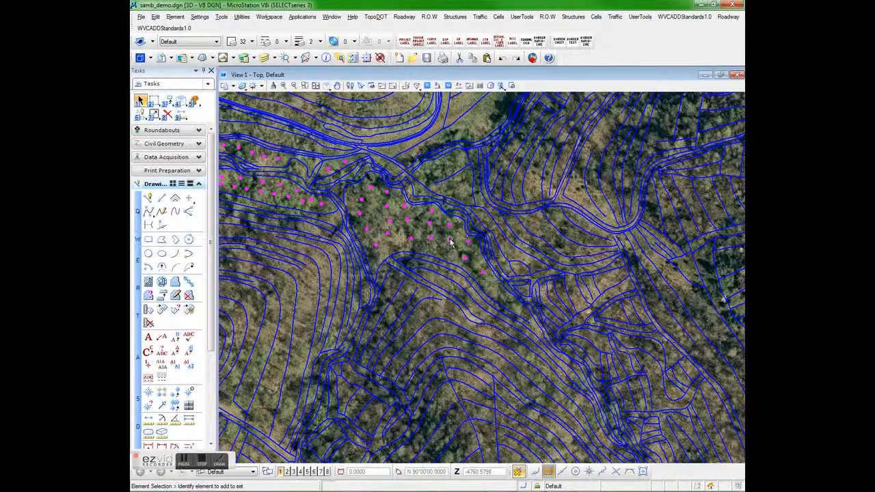
scroll(451, 246, "down", 6)
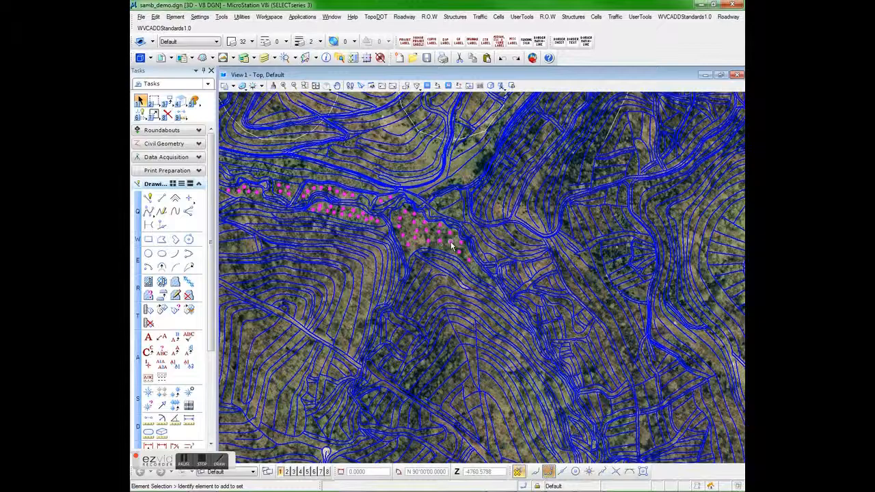
middle_click_drag(451, 246, 470, 226)
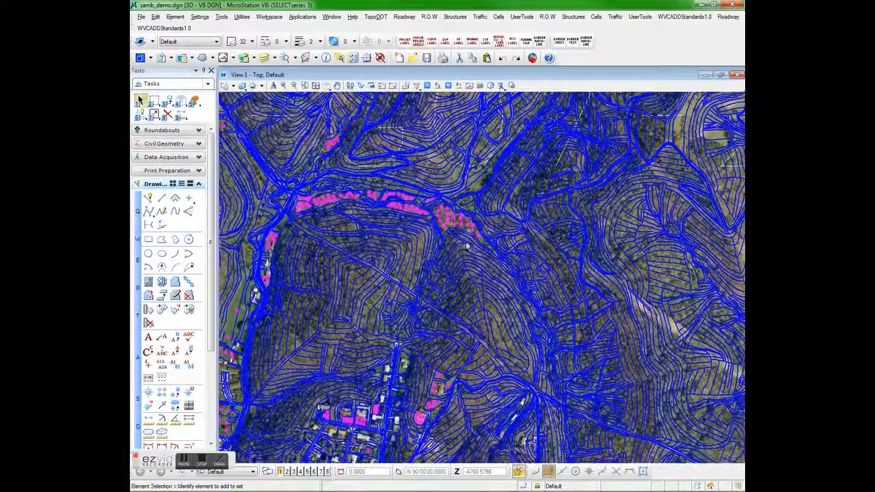
middle_click_drag(480, 279, 482, 244)
scroll(478, 246, "down", 5)
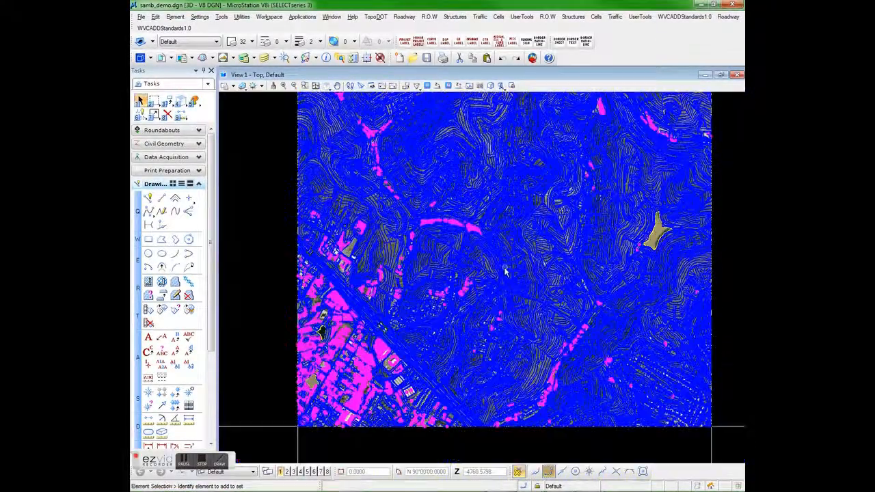
scroll(451, 252, "up", 3)
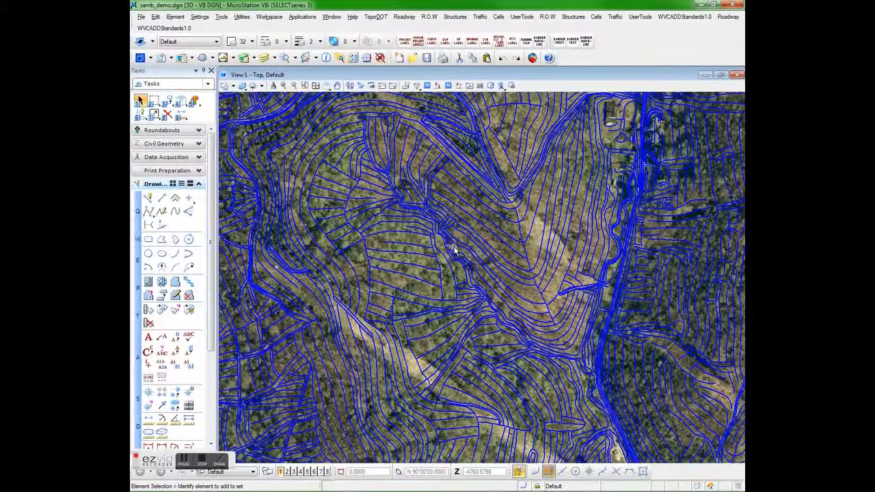
scroll(455, 251, "down", 4)
scroll(455, 251, "up", 2)
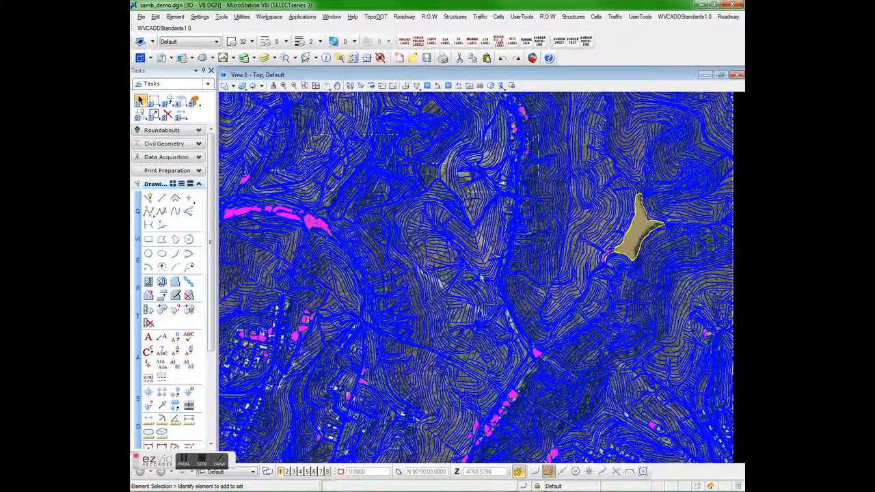
- Inspect the yellow pond outlines, the magenta spots along the road and the developed area in the tile's southwest corner
middle_click_drag(510, 277, 425, 266)
scroll(553, 237, "up", 5)
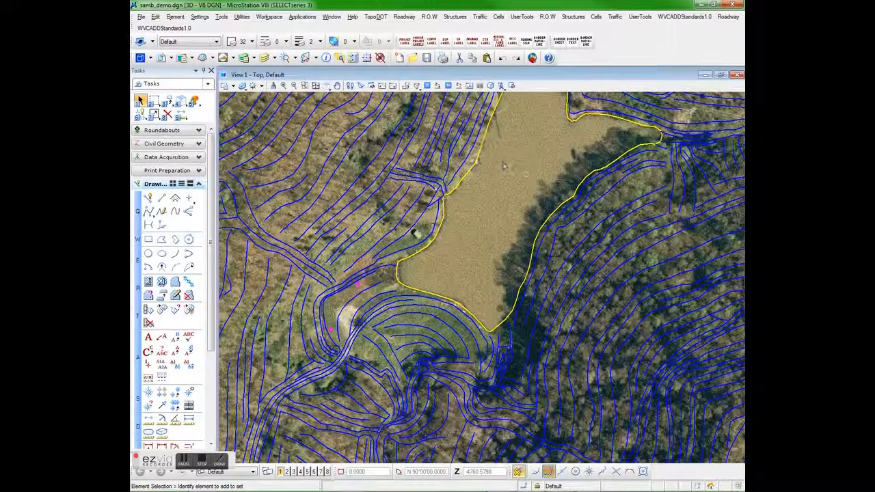
scroll(555, 184, "down", 5)
middle_click_drag(558, 184, 585, 239)
middle_click_drag(483, 318, 553, 279)
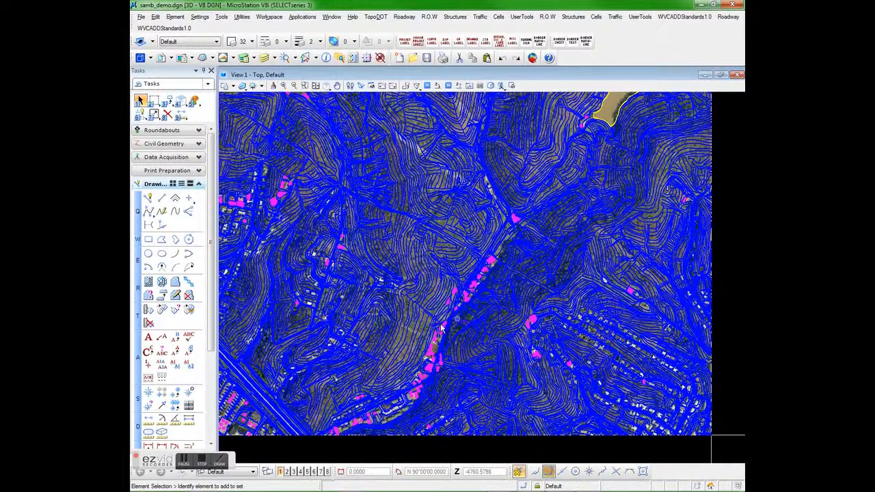
scroll(412, 308, "down", 3)
scroll(415, 301, "up", 4)
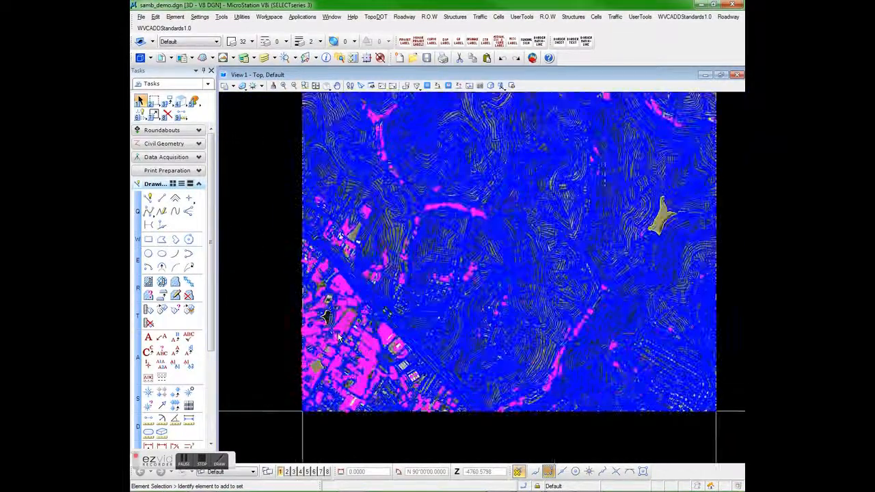
scroll(344, 331, "up", 3)
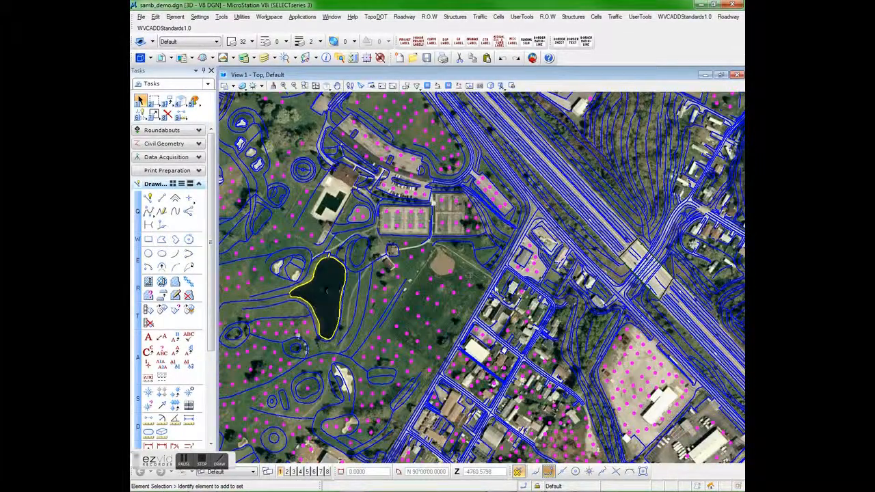
scroll(501, 289, "down", 5)
middle_click_drag(498, 290, 404, 328)
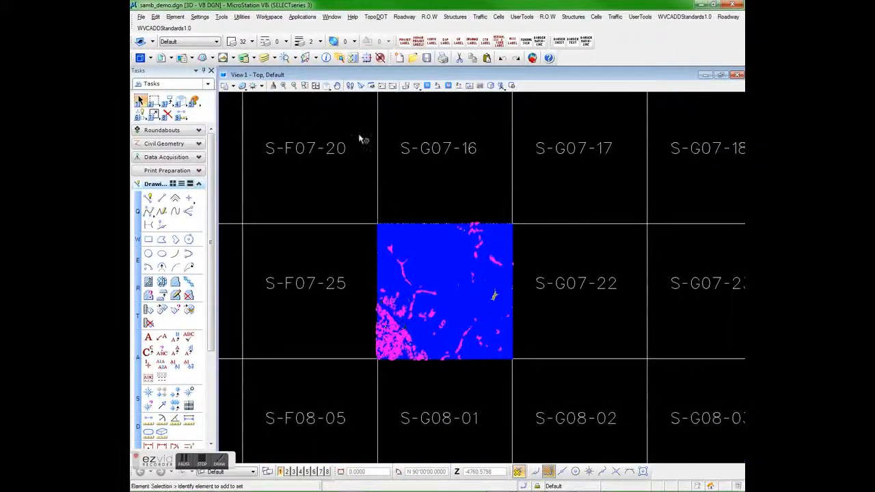
- Launch Bentley InRoads from the open samb_demo.dgn drawing
left_click(302, 17)
mouse_move(305, 29)
left_click(383, 46)
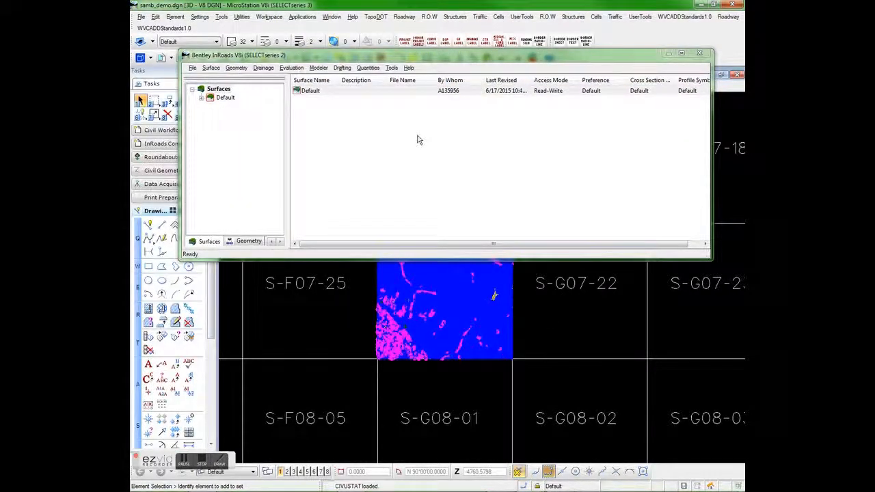
- Create a new InRoads surface of type Existing named existing_terrain with the Default preference
left_click(192, 68)
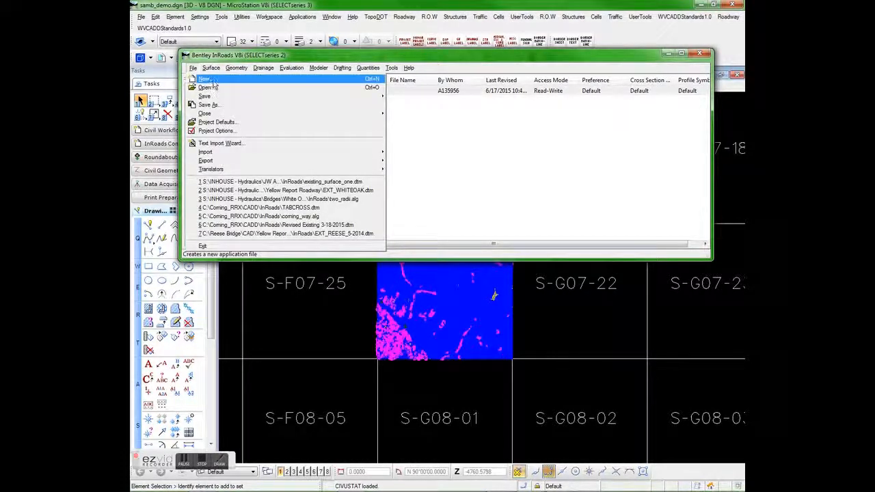
left_click(213, 81)
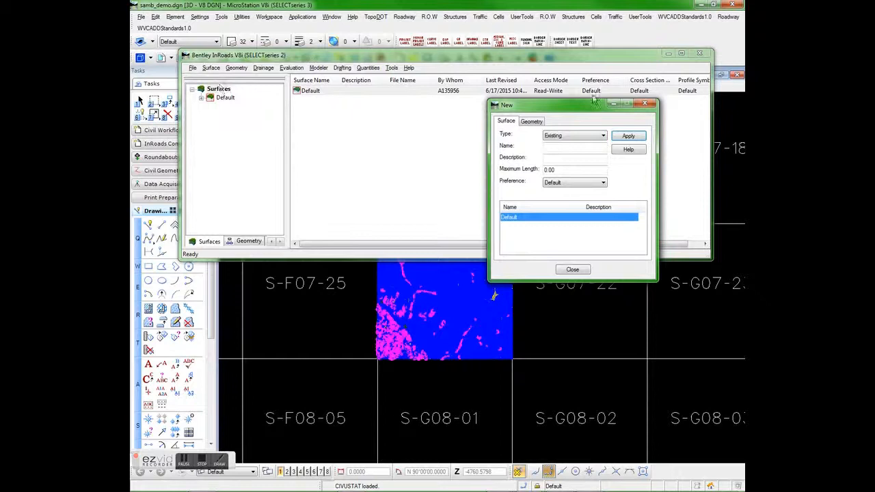
left_click(562, 136)
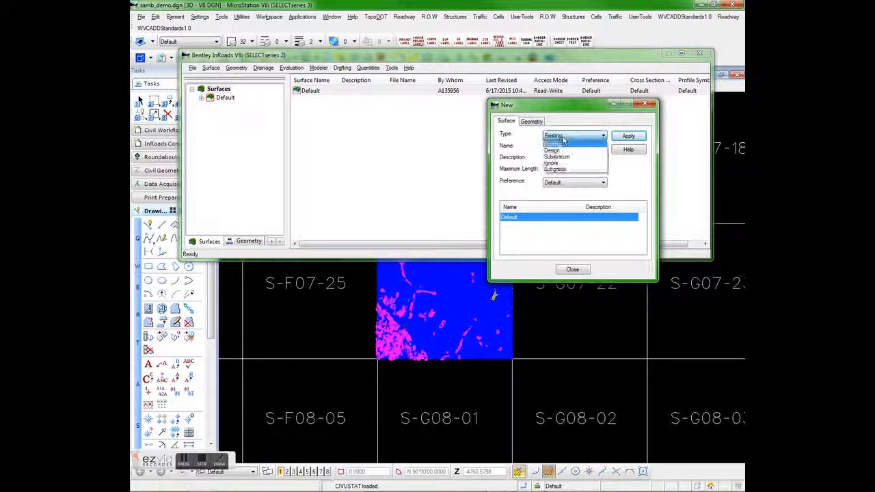
left_click(564, 145)
left_click(566, 147)
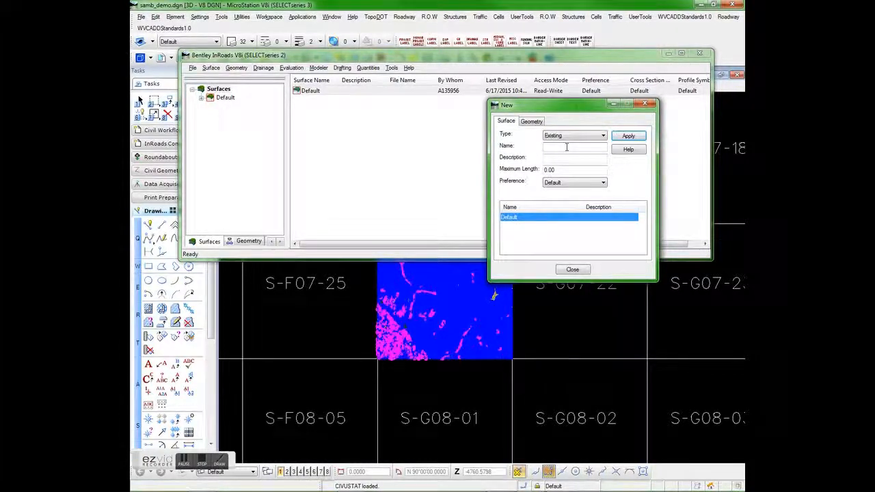
type("existing_terrain")
left_click(636, 137)
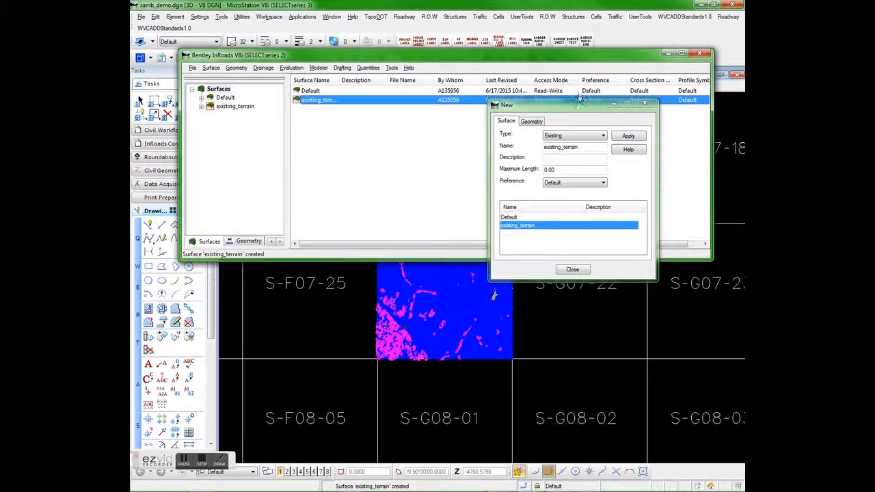
left_click_drag(580, 104, 580, 74)
left_click(572, 239)
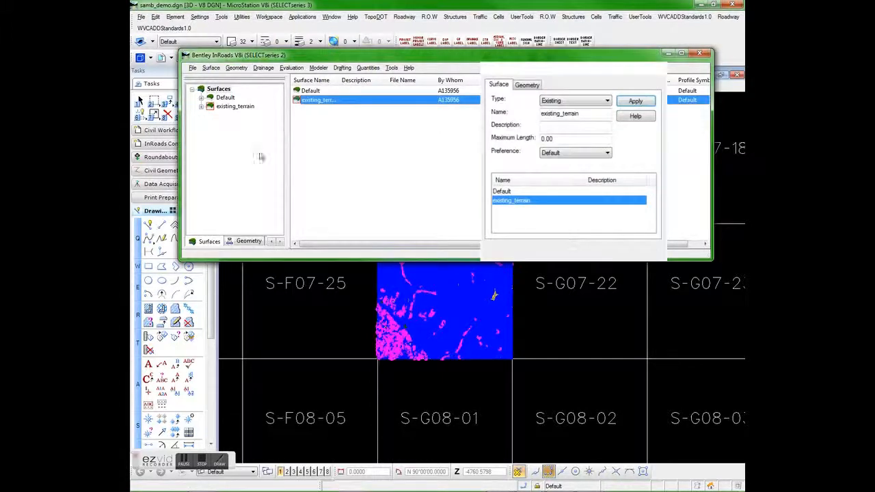
left_click(231, 107)
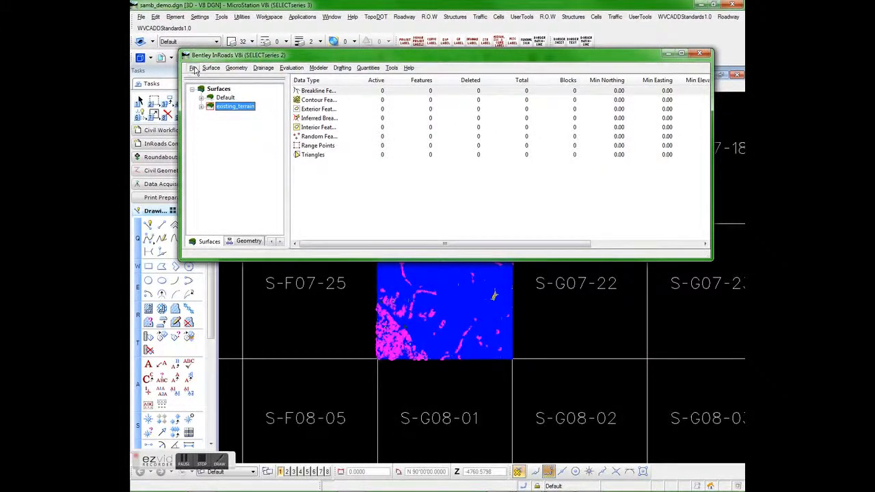
left_click(194, 69)
mouse_move(288, 154)
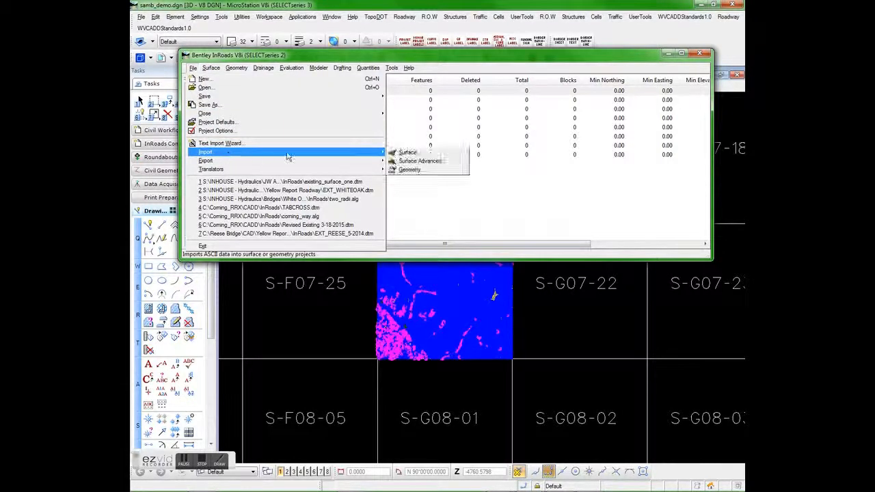
left_click(408, 152)
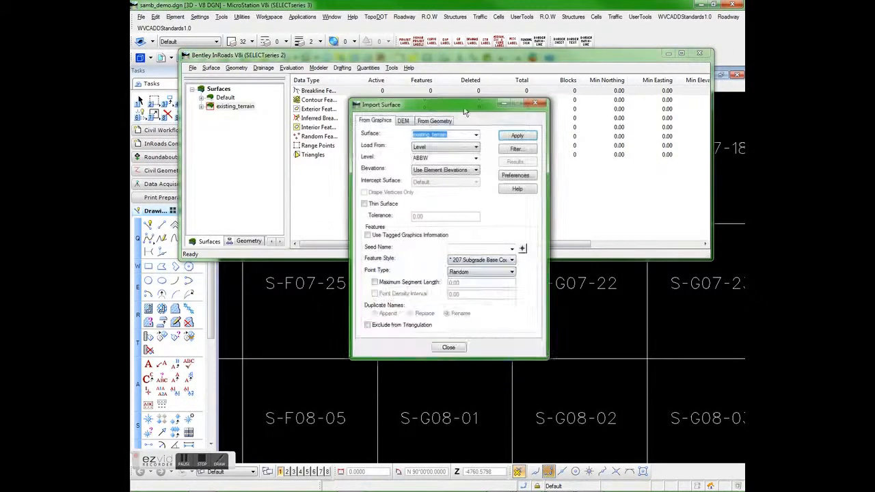
left_click_drag(464, 112, 463, 106)
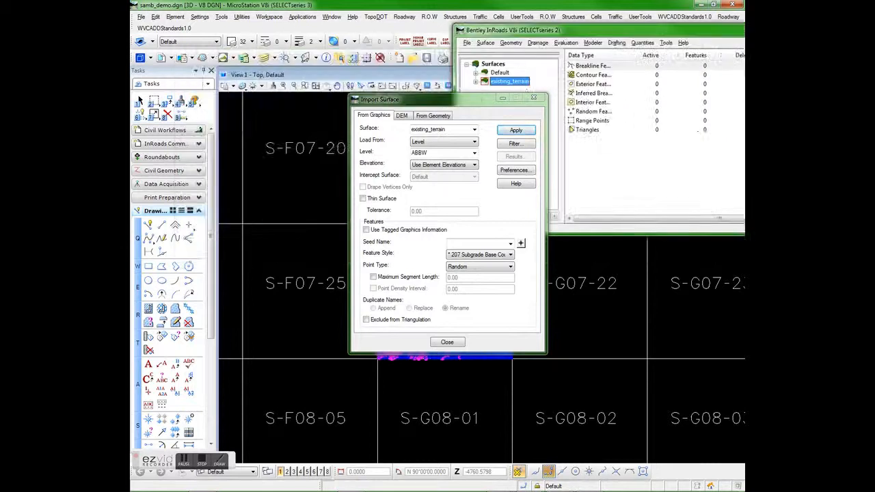
left_click_drag(521, 30, 730, 7)
left_click_drag(474, 104, 546, 105)
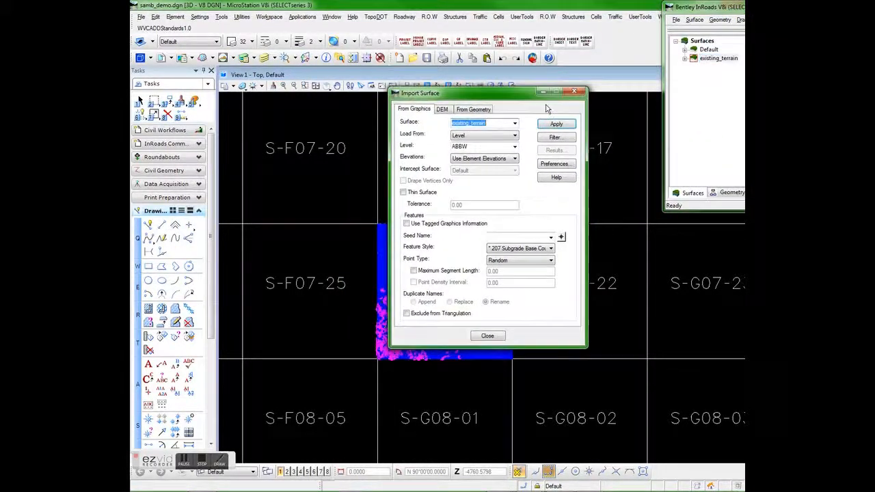
left_click(575, 92)
- Turn off the display of the south10k.dgn reference so the tile grid is hidden
scroll(444, 283, "up", 2)
scroll(453, 280, "down", 2)
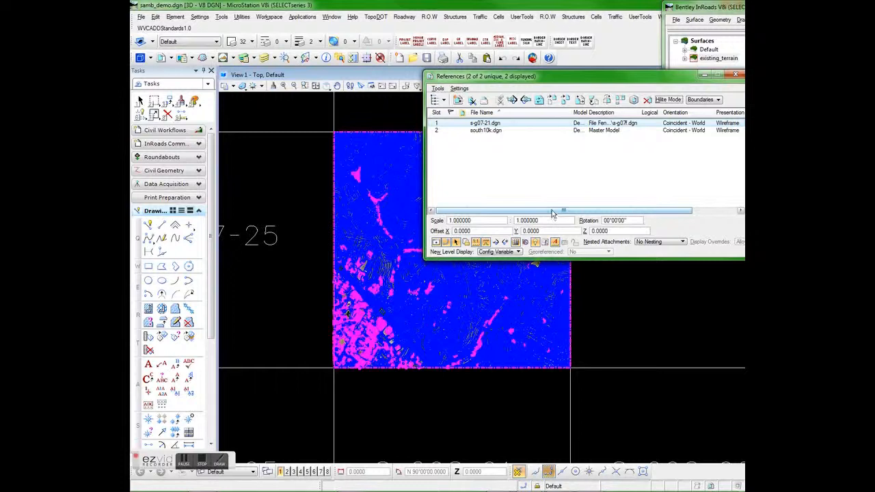
left_click_drag(553, 212, 600, 211)
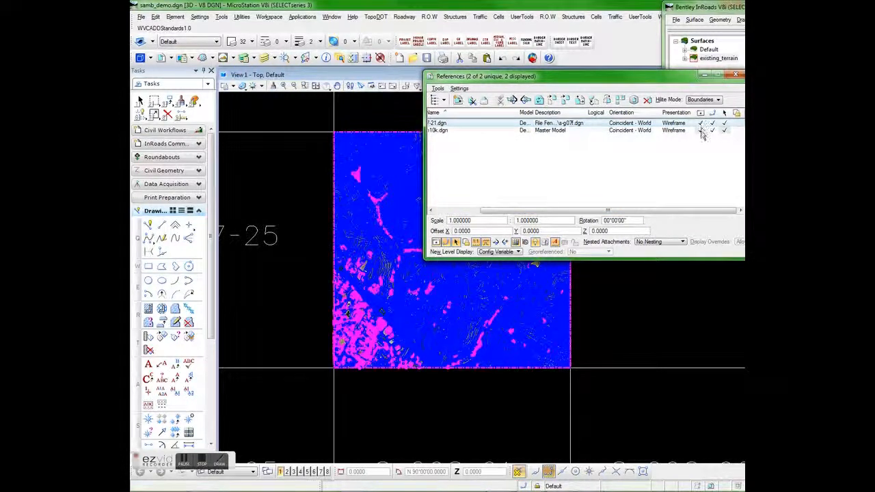
left_click(736, 74)
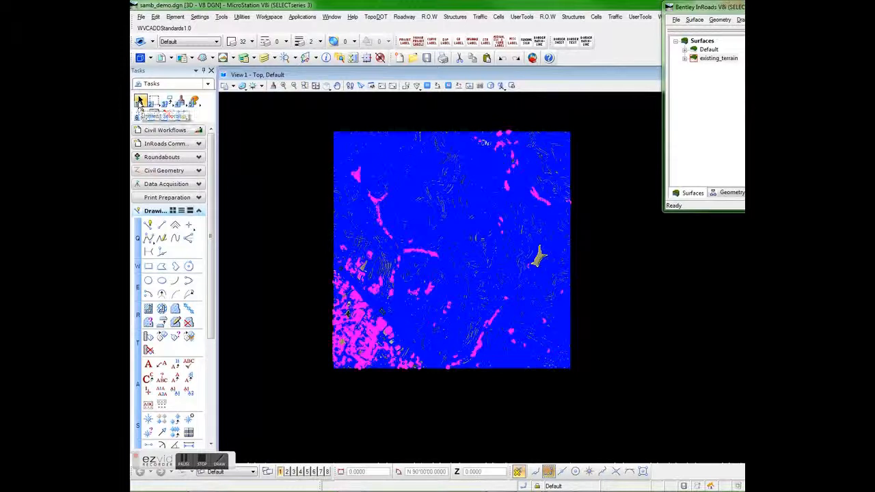
- Make a new selection of all linework with color 2 using the Element Selection attribute filter
left_click(139, 101)
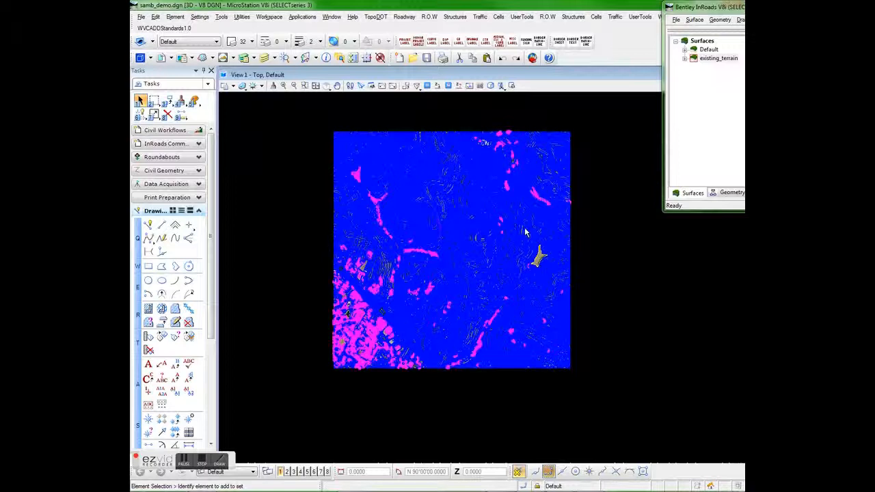
left_click_drag(786, 119, 258, 63)
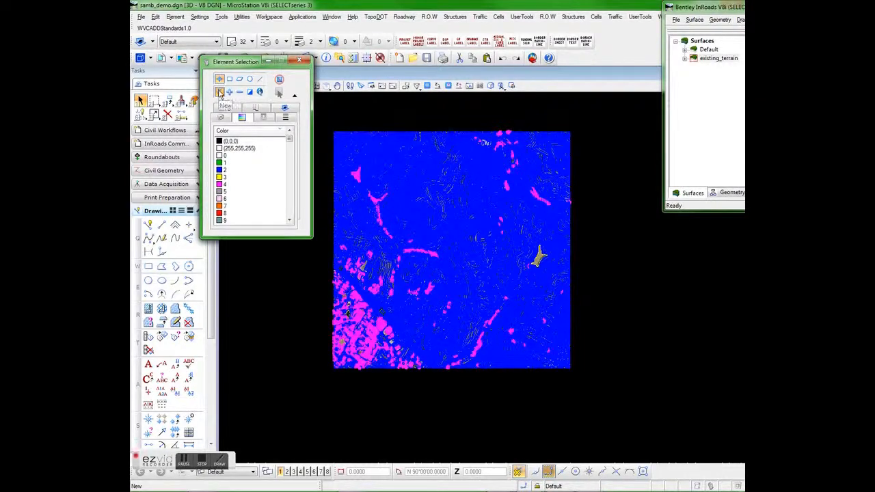
left_click(220, 93)
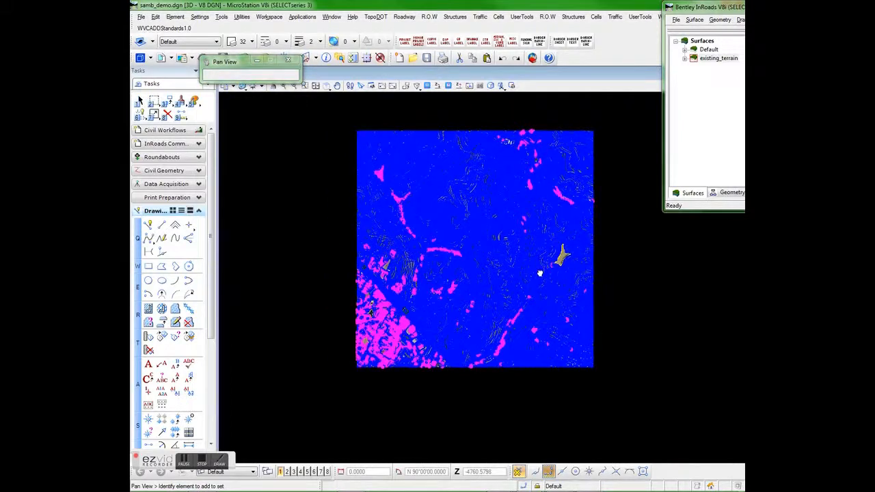
scroll(509, 259, "up", 2)
scroll(510, 259, "up", 2)
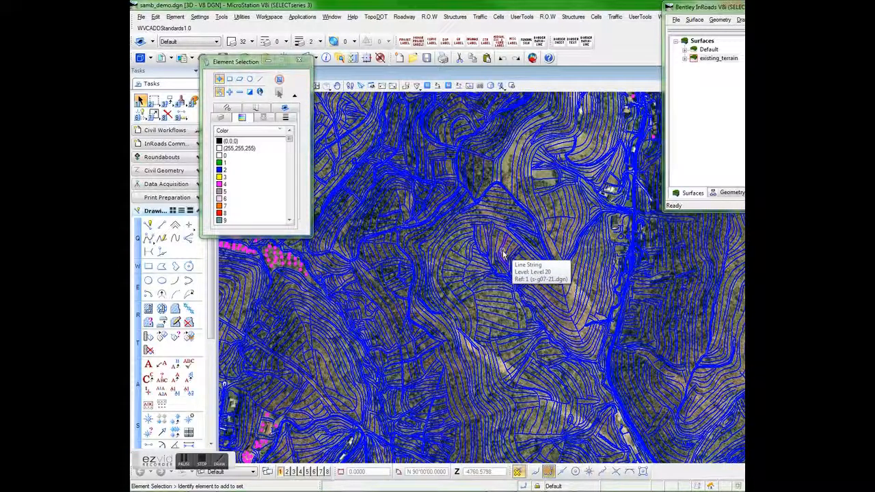
left_click(234, 171)
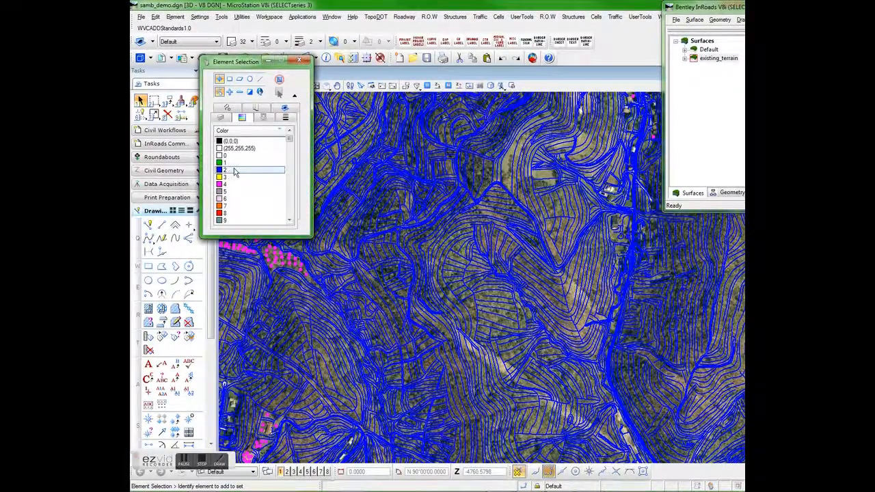
left_click(234, 171)
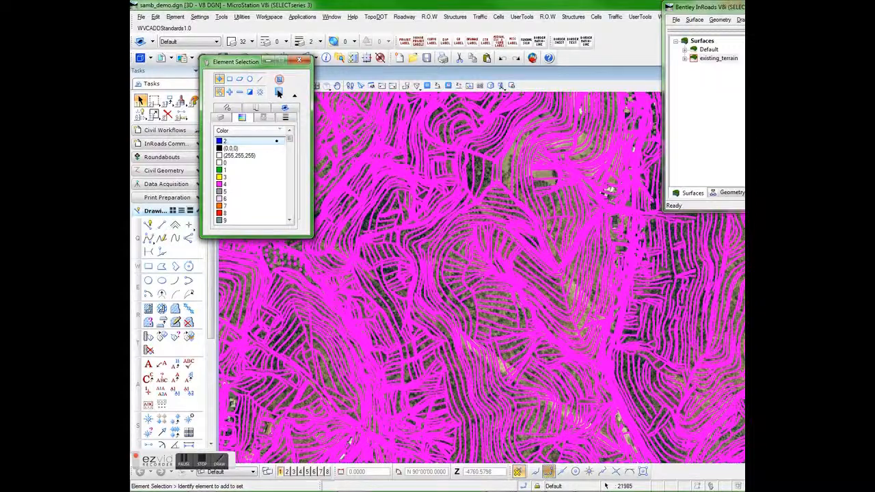
left_click(279, 94)
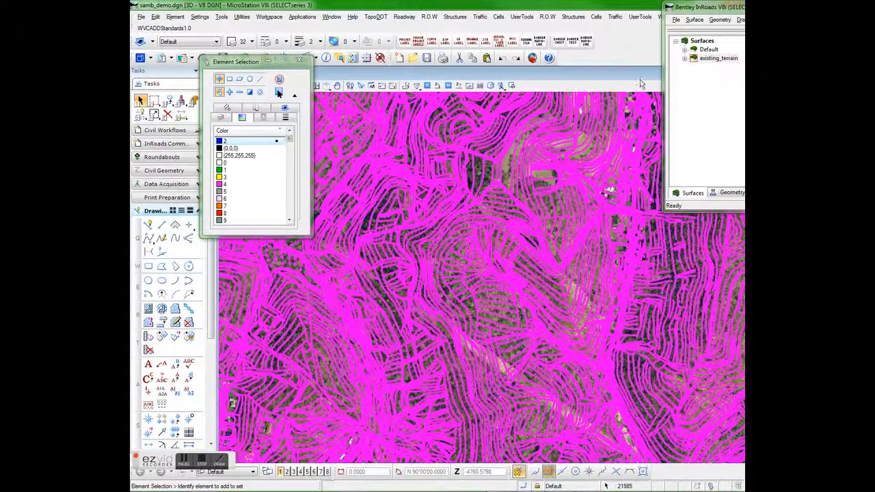
- Set the surface import from graphics into existing_terrain to load from Single Element with Use Element Elevations
left_click_drag(607, 117, 490, 83)
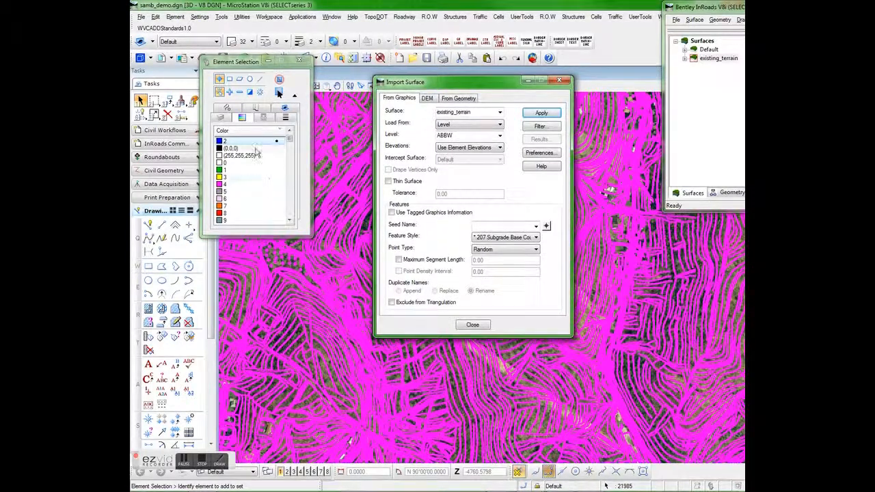
left_click(451, 123)
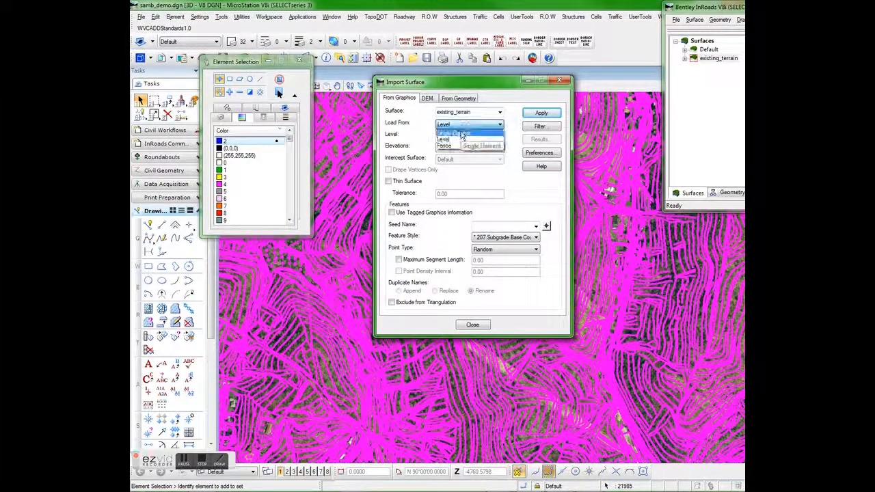
left_click(462, 135)
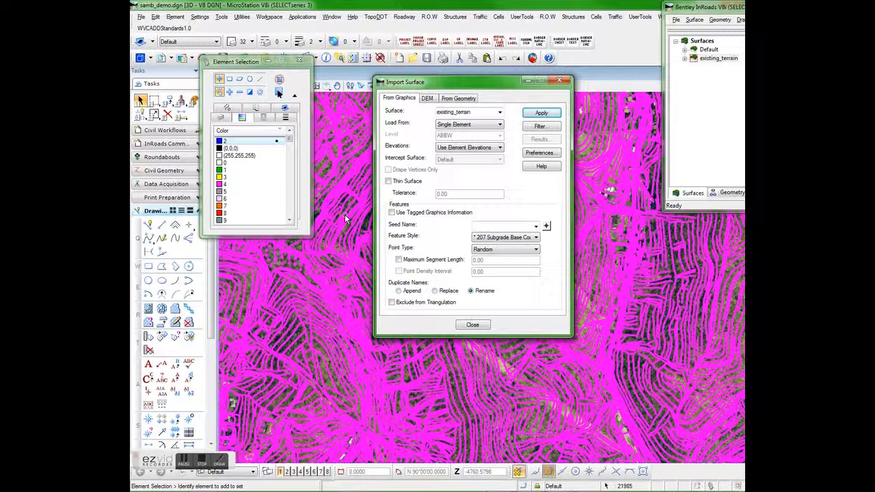
left_click(481, 148)
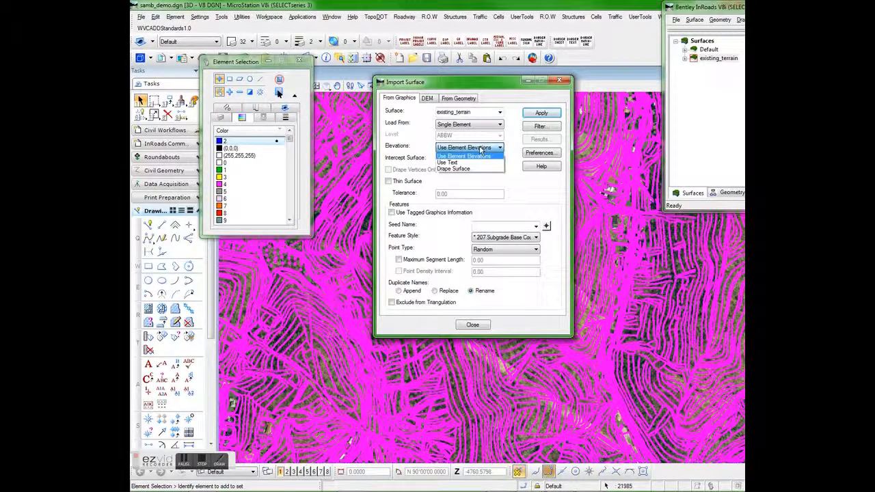
left_click(480, 156)
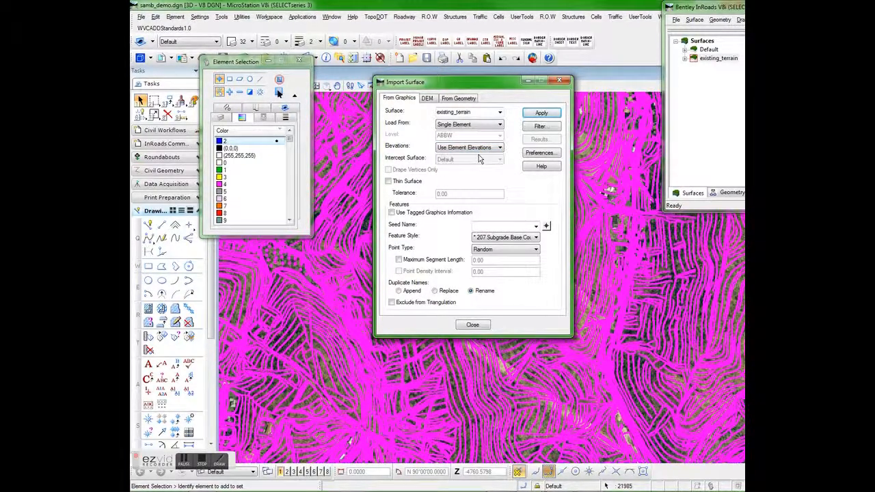
- Import the selected linework into existing_terrain with seed name breaklines and point type Breakline, using the selection set
left_click(487, 226)
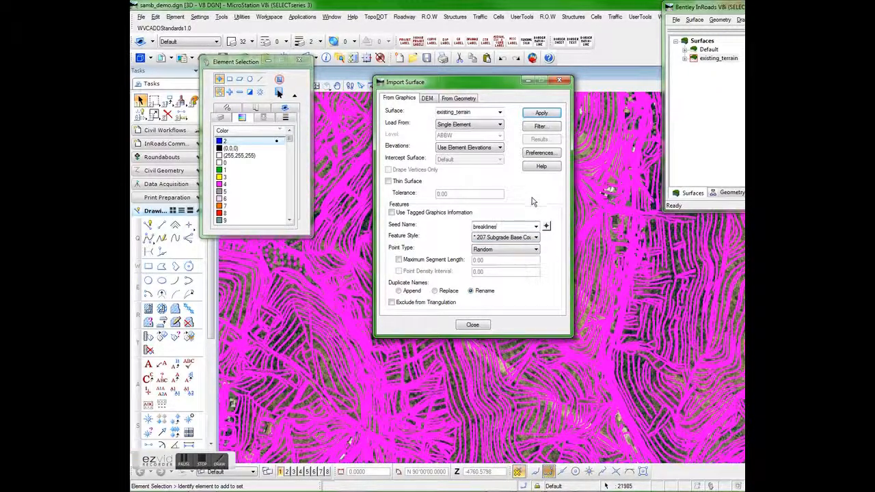
left_click(513, 251)
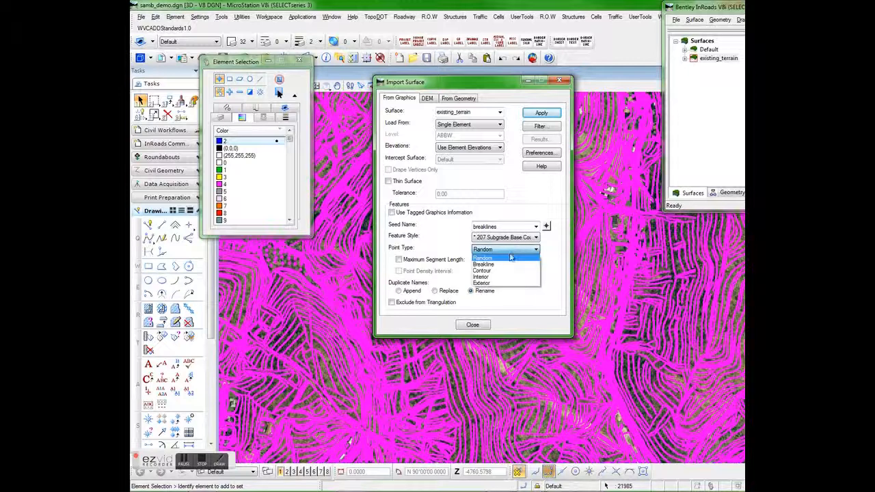
left_click(487, 267)
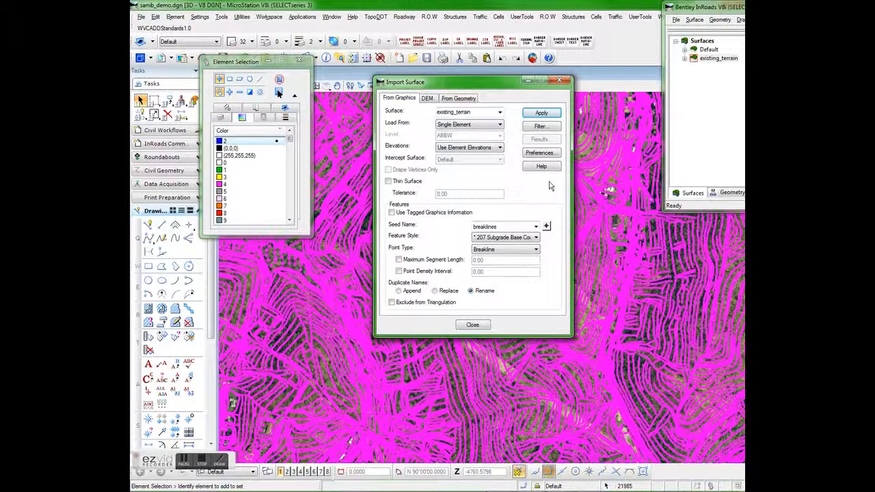
left_click(542, 113)
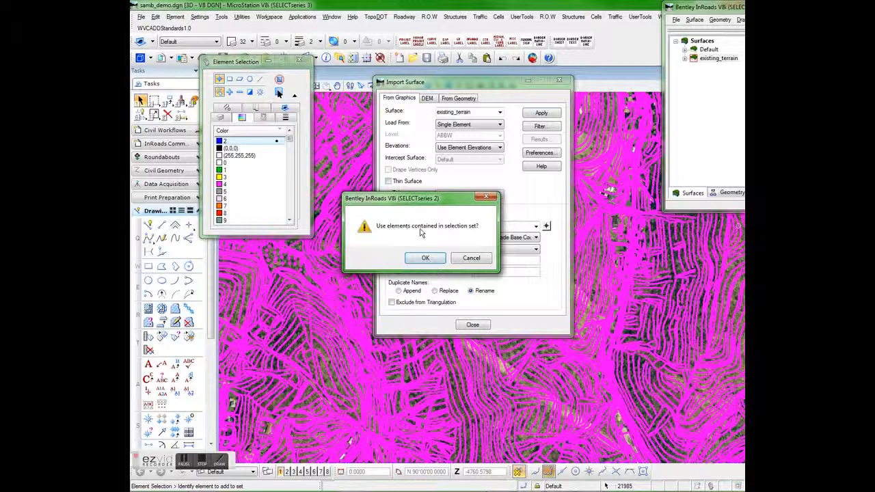
left_click(429, 259)
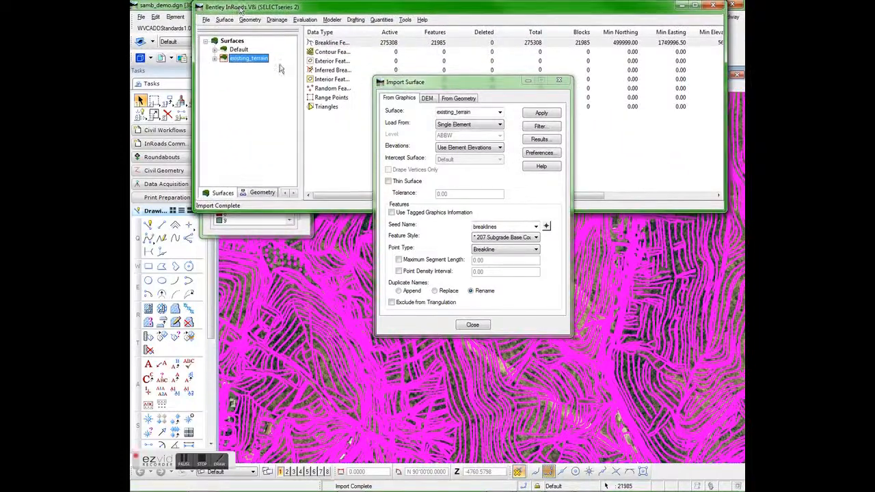
- Deselect the color 2 linework and select all spot points with color 4 using the Element Selection attribute filter
left_click_drag(424, 83, 424, 192)
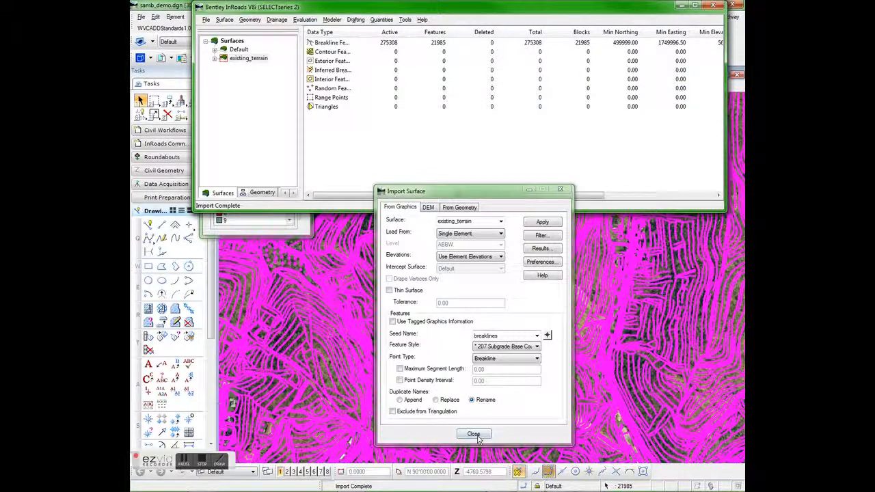
left_click(234, 232)
left_click(236, 142)
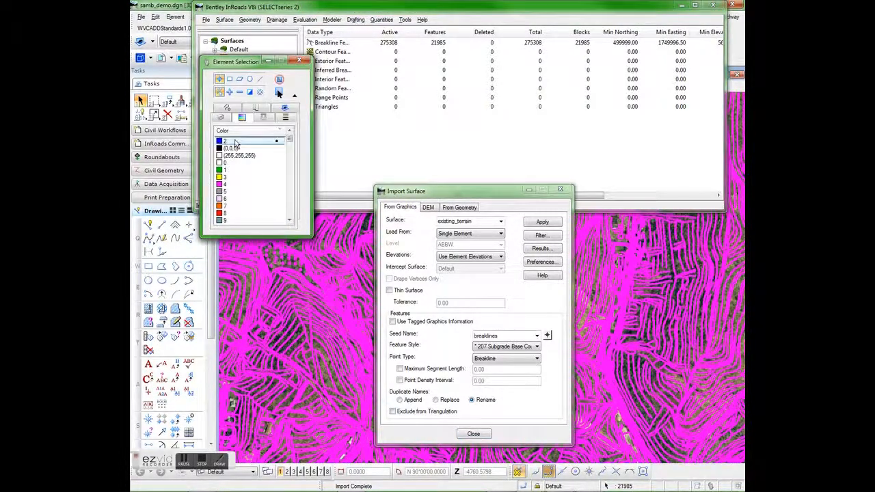
scroll(295, 277, "up", 2)
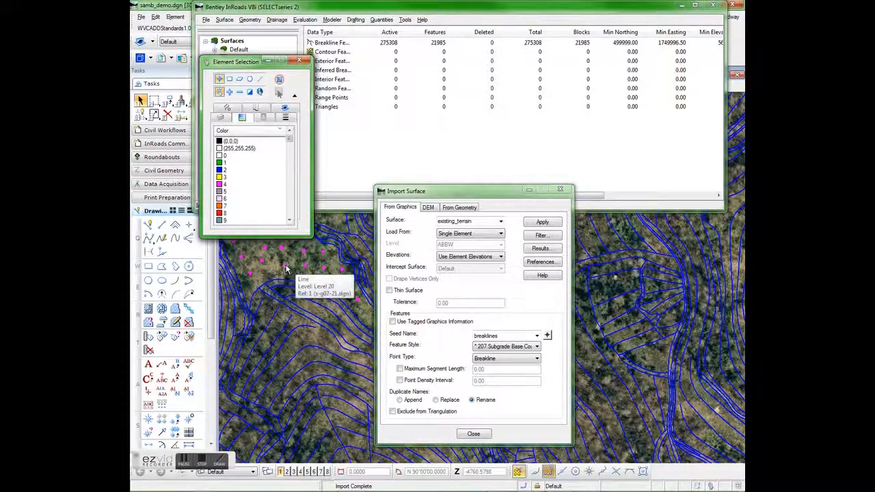
scroll(287, 269, "up", 2)
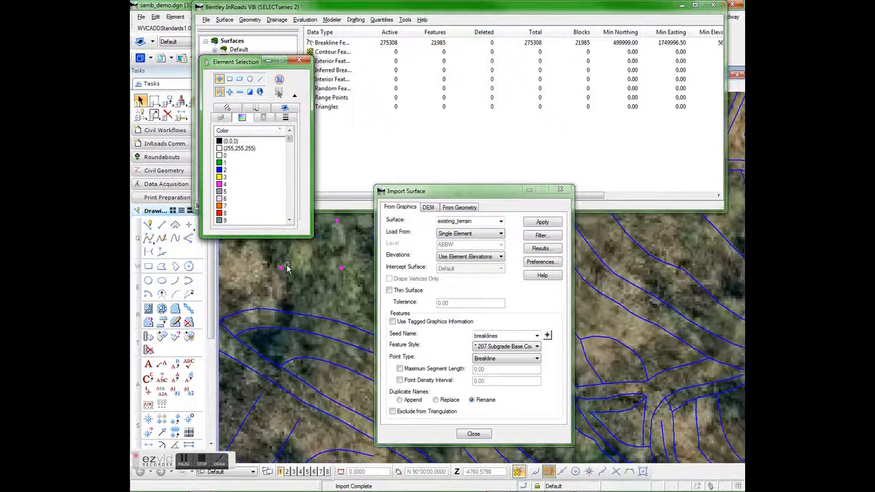
left_click(245, 184)
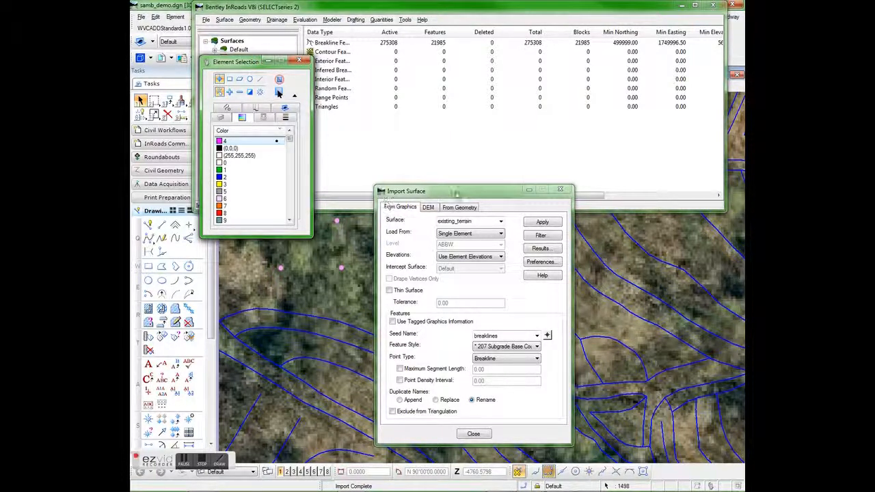
- Import the selected spot points into existing_terrain with seed name spots and point type Random, using the selection set
left_click_drag(498, 192, 499, 137)
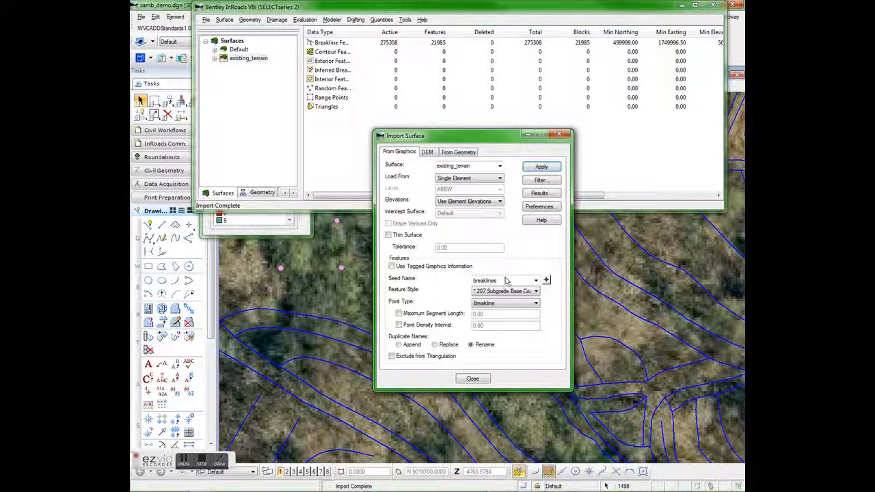
left_click_drag(503, 280, 452, 282)
type("spots")
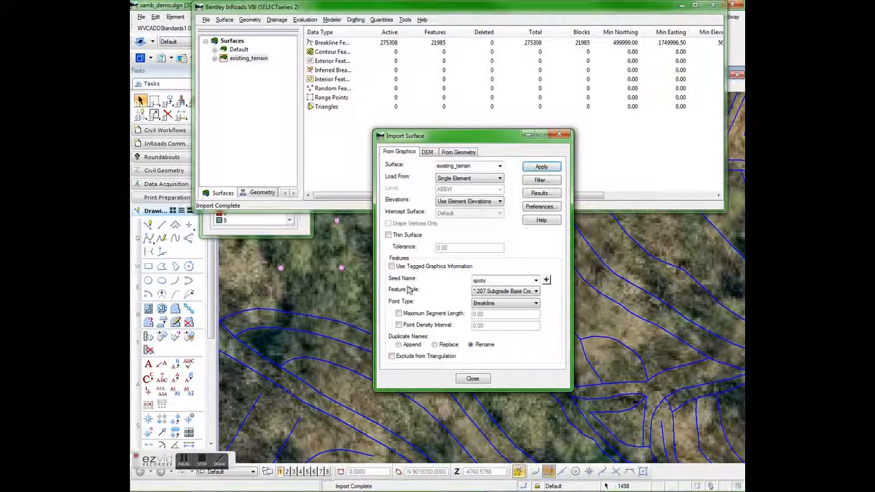
left_click(487, 304)
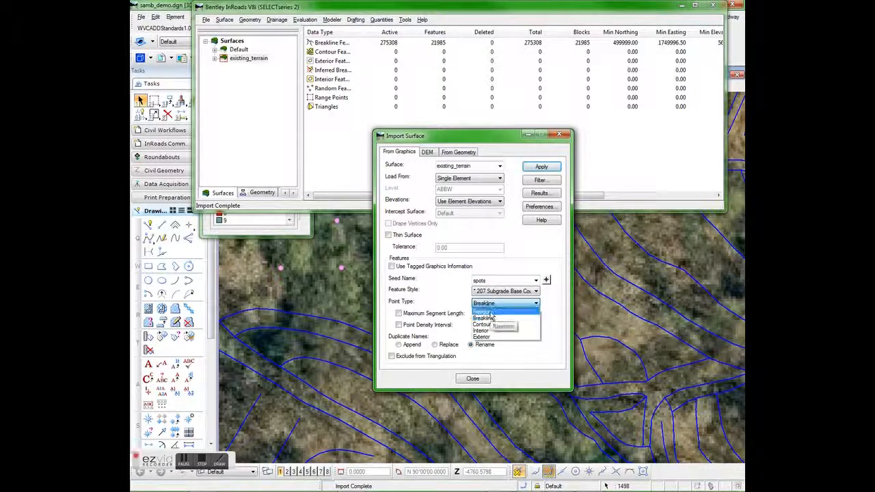
left_click(487, 311)
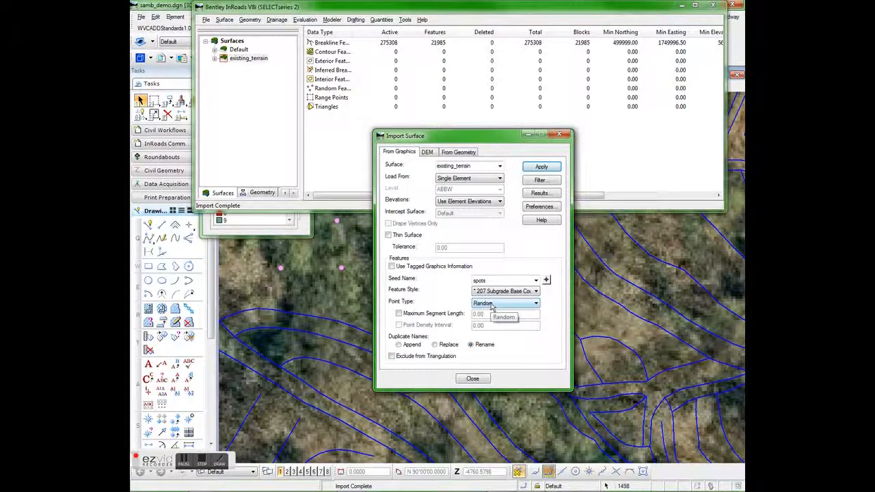
left_click(537, 168)
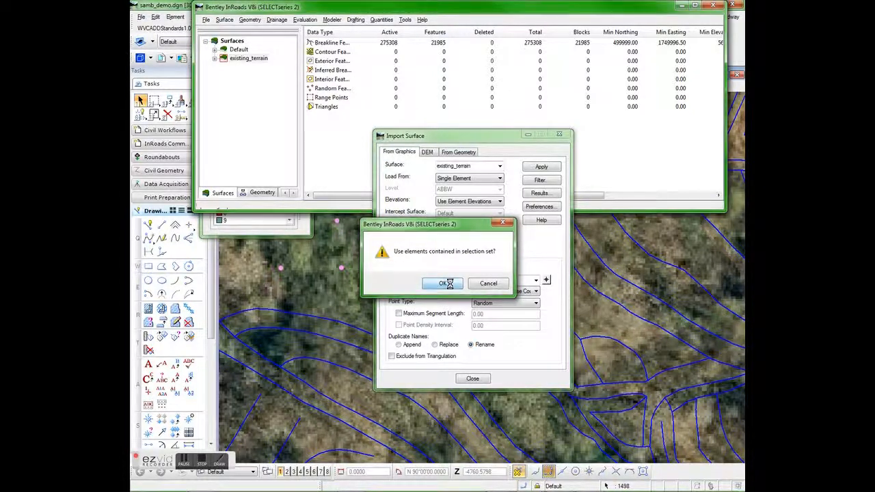
left_click(443, 284)
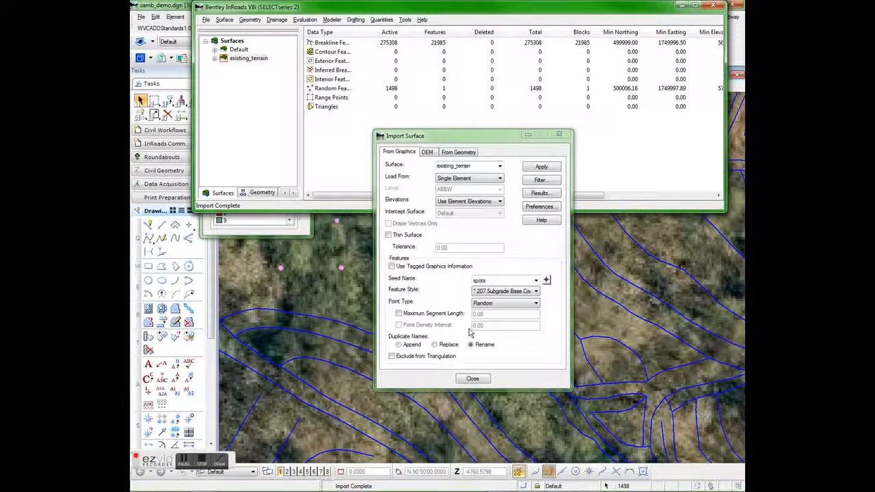
left_click(472, 380)
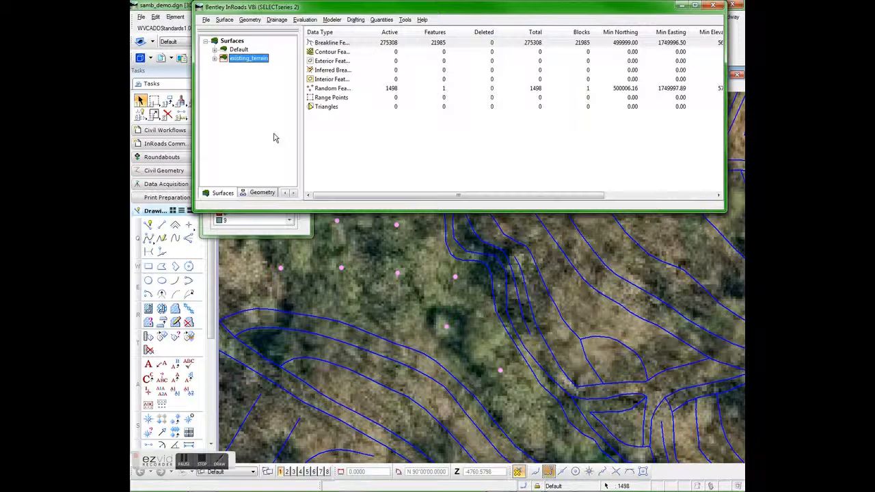
- Triangulate the existing_terrain surface with a maximum length of 0.00
left_click(224, 20)
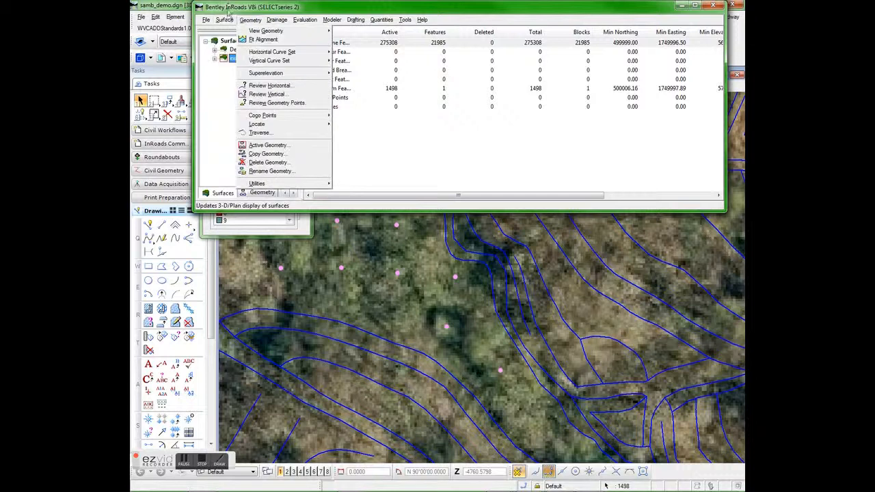
left_click(248, 60)
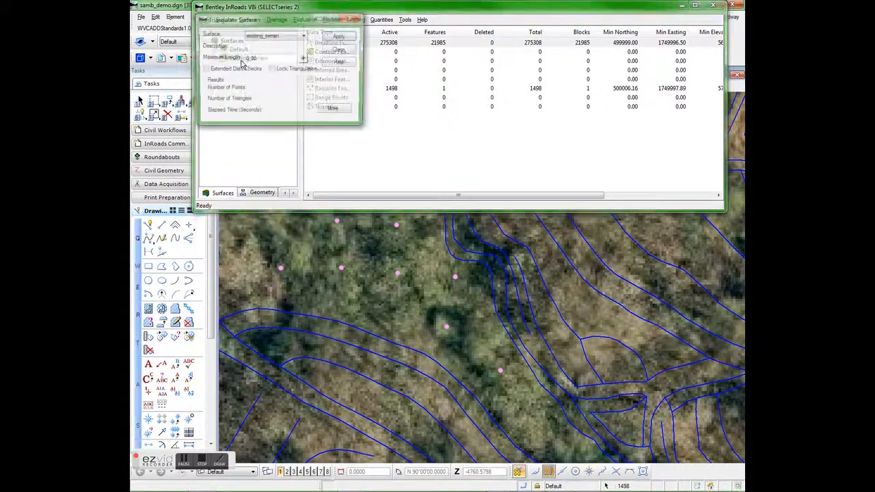
left_click_drag(284, 17, 348, 25)
left_click(346, 42)
left_click(344, 59)
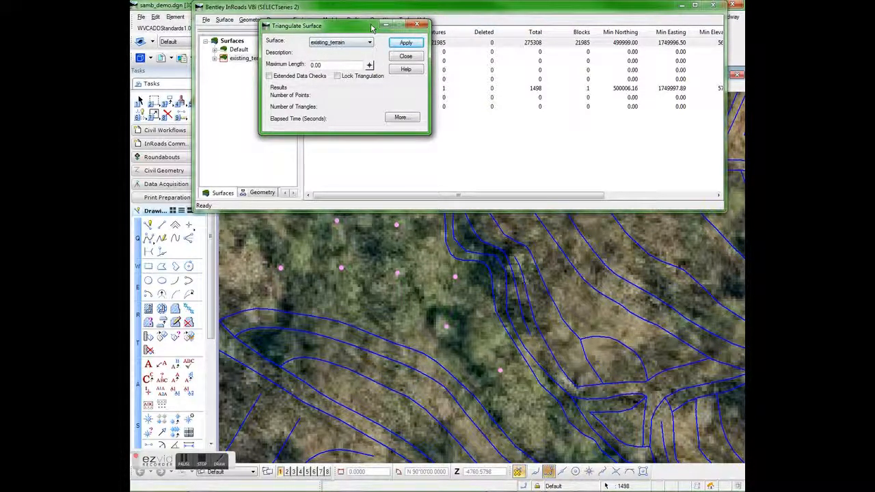
left_click(404, 43)
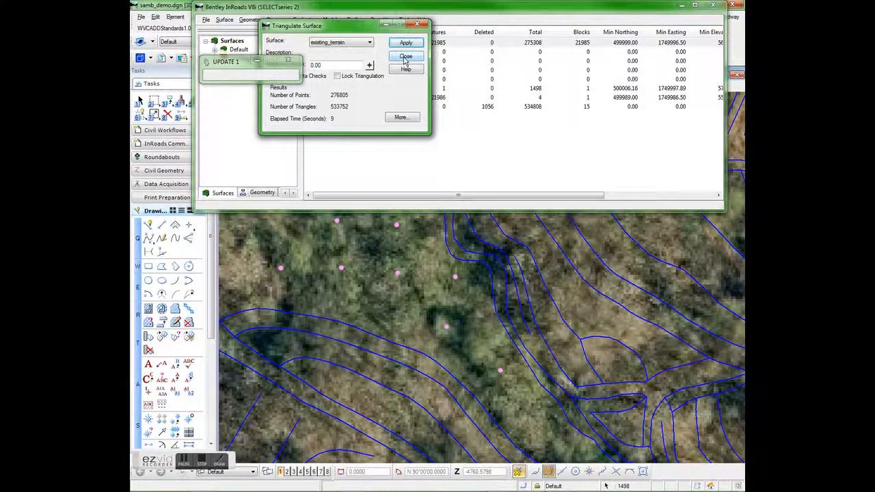
left_click(405, 58)
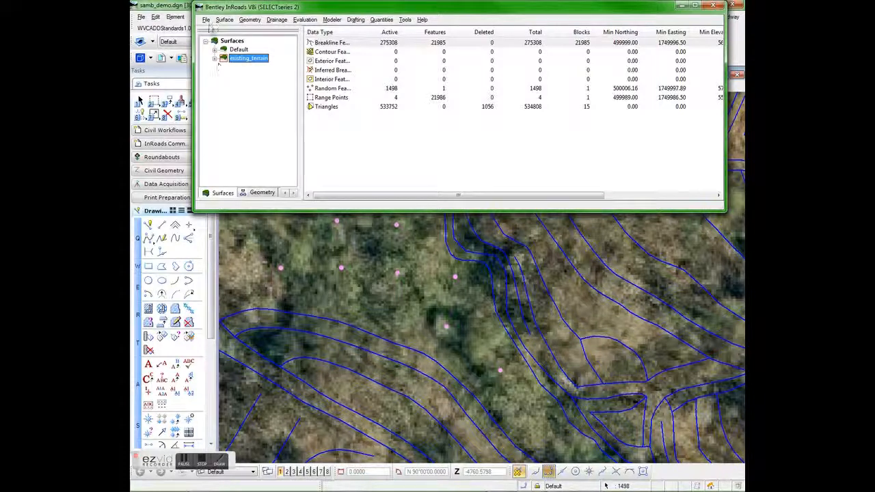
- Save the active surface as existing_terrain.dtm of type Surfaces (*.dtm) in the Hamilton folder on drive C
left_click(206, 20)
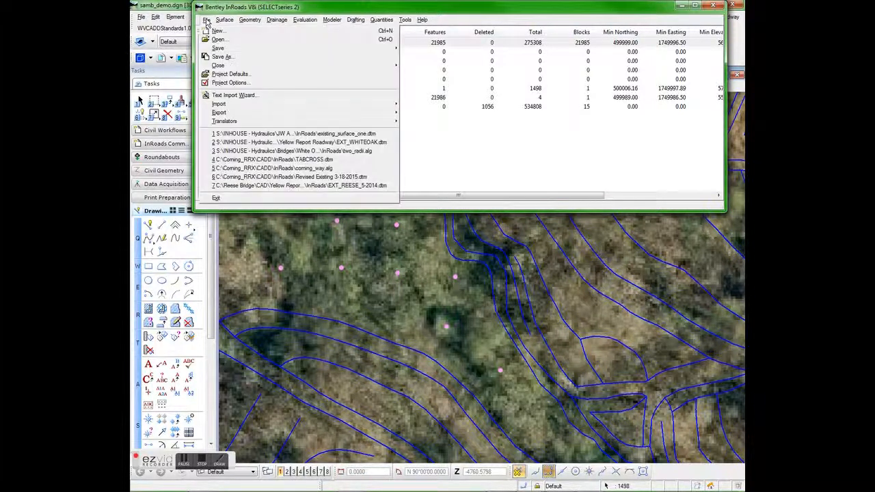
left_click(231, 57)
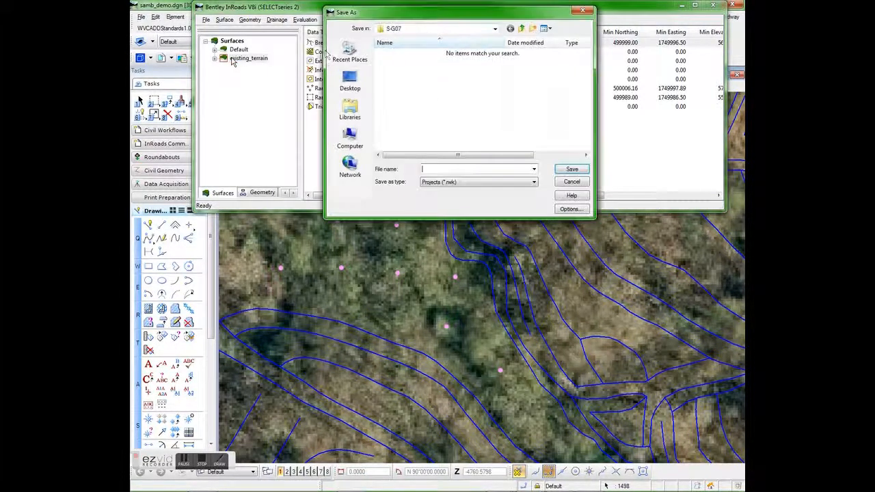
left_click_drag(469, 20, 405, 116)
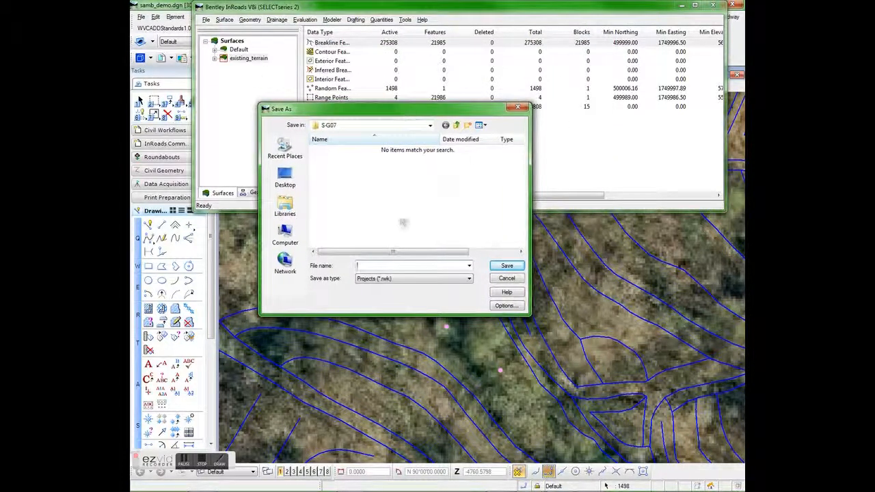
left_click(285, 234)
double_click(383, 154)
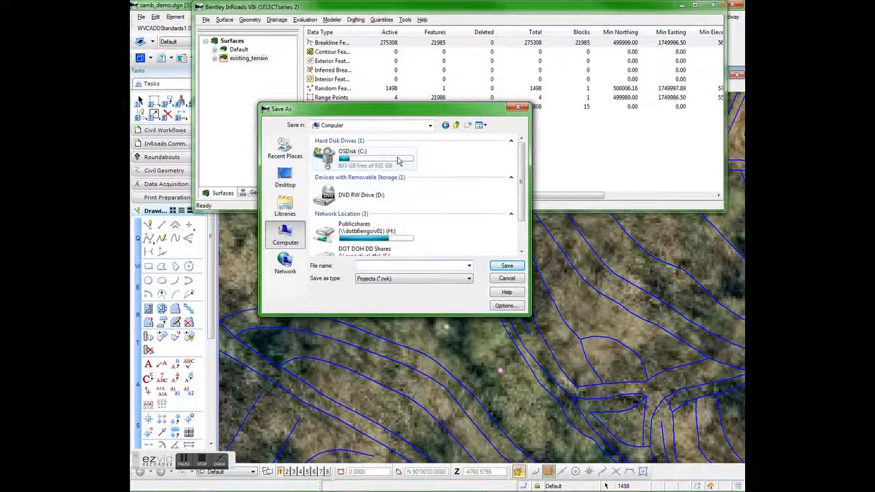
scroll(394, 202, "down", 1)
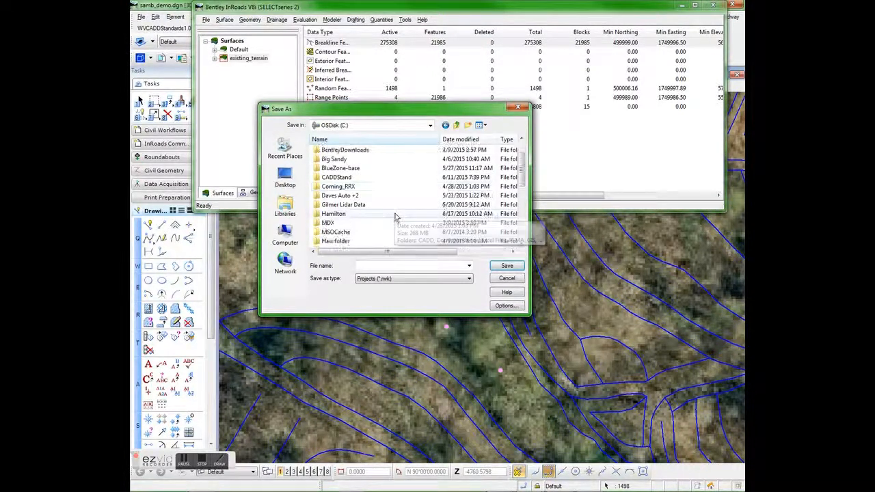
double_click(358, 215)
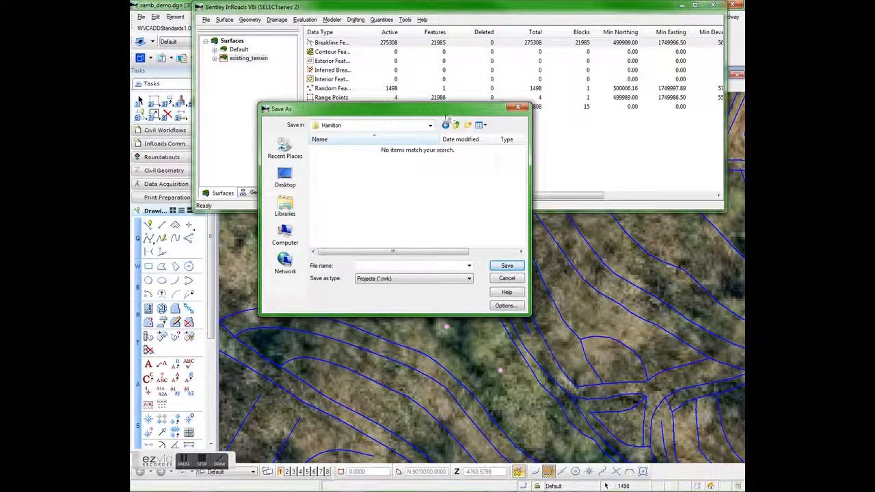
left_click(431, 280)
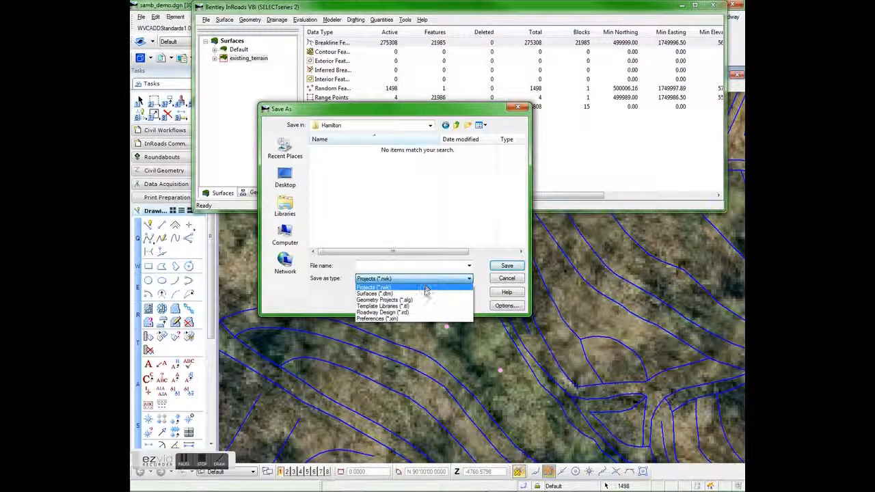
left_click(418, 294)
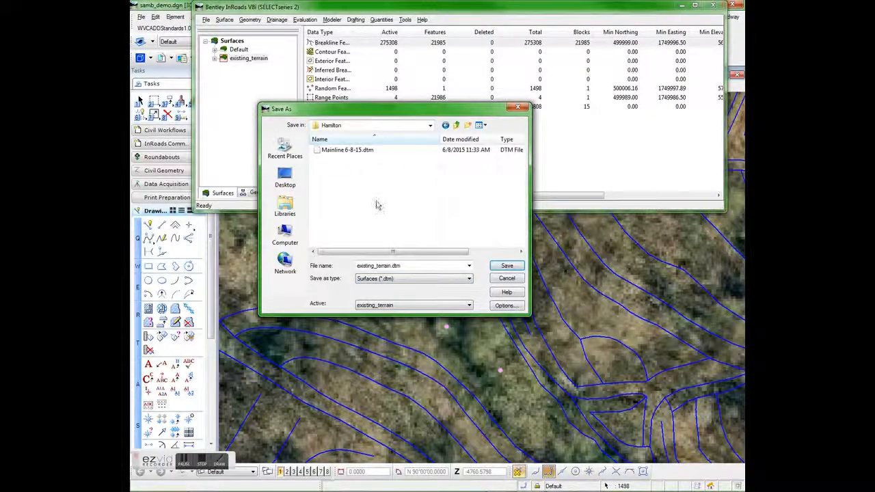
left_click(509, 269)
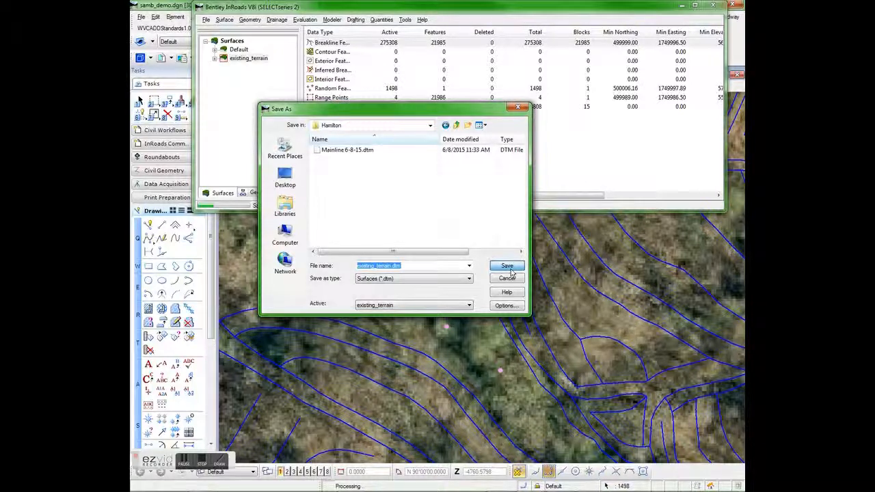